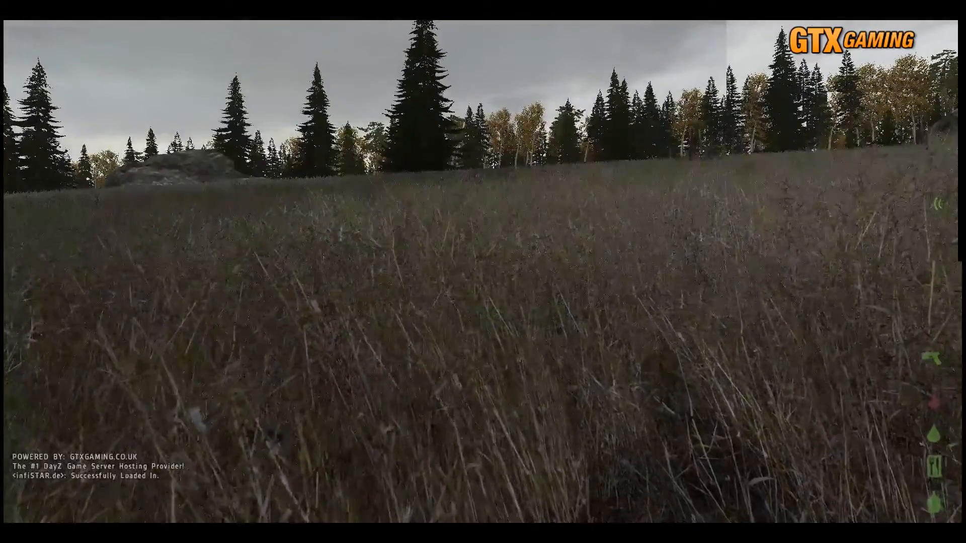
pyautogui.press('KP_Enter')
pyautogui.press('w')
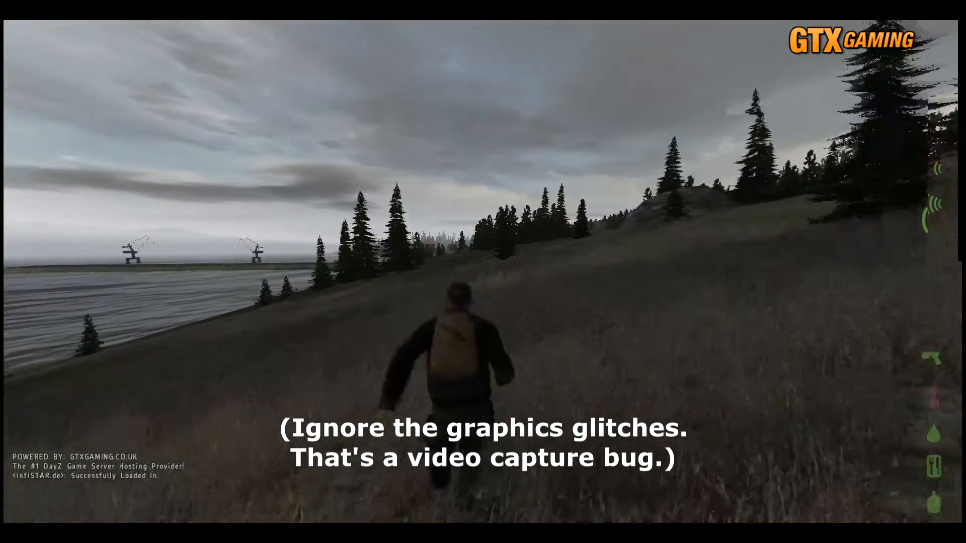
pyautogui.press('z')
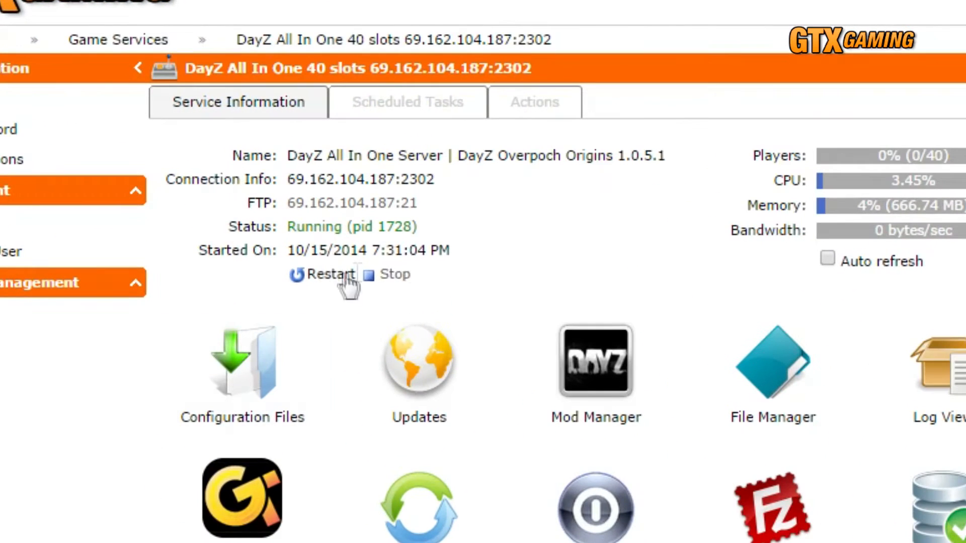
# Stop the DayZ server and open init.sqf from the MPMissions\DayZ_Epoch_13.Tavi folder for editing.
pyautogui.click(226, 173)
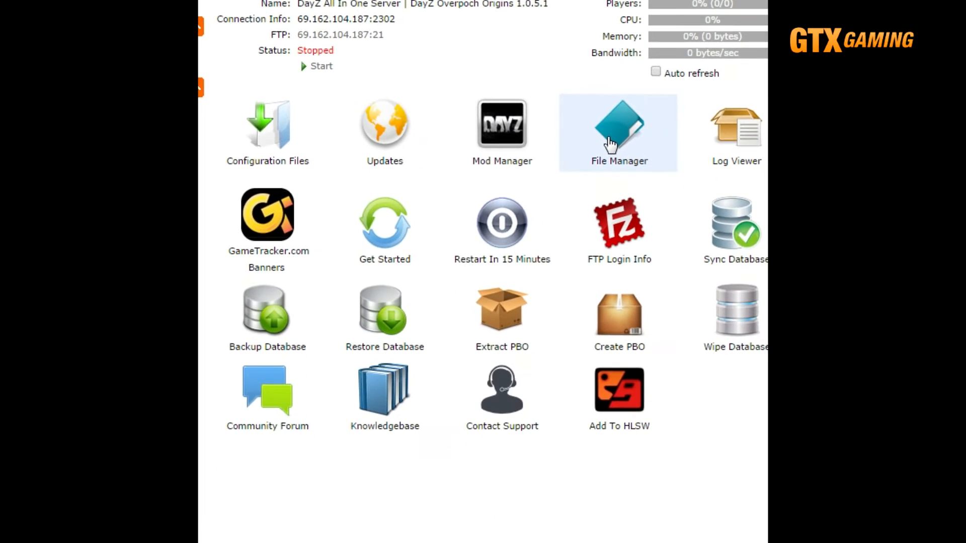
pyautogui.click(656, 213)
pyautogui.click(449, 441)
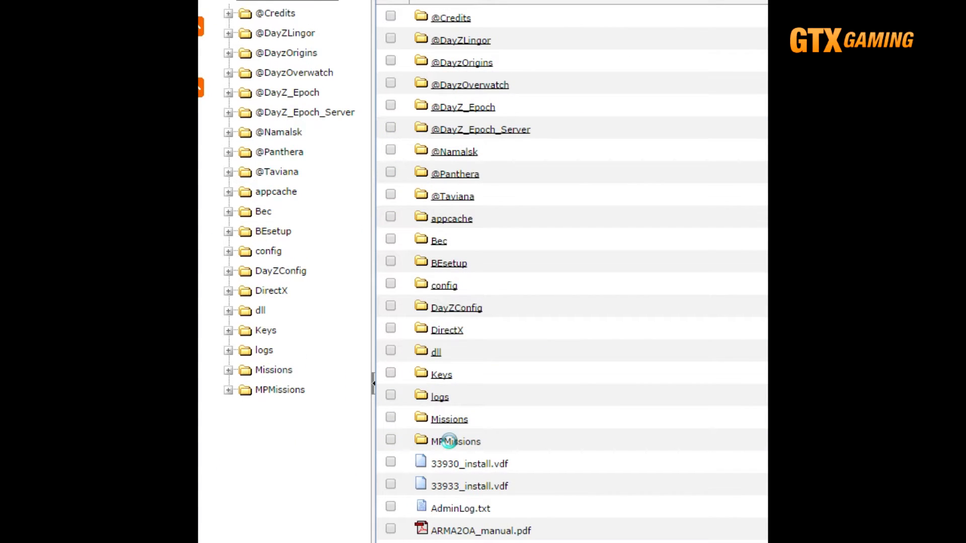
pyautogui.click(495, 129)
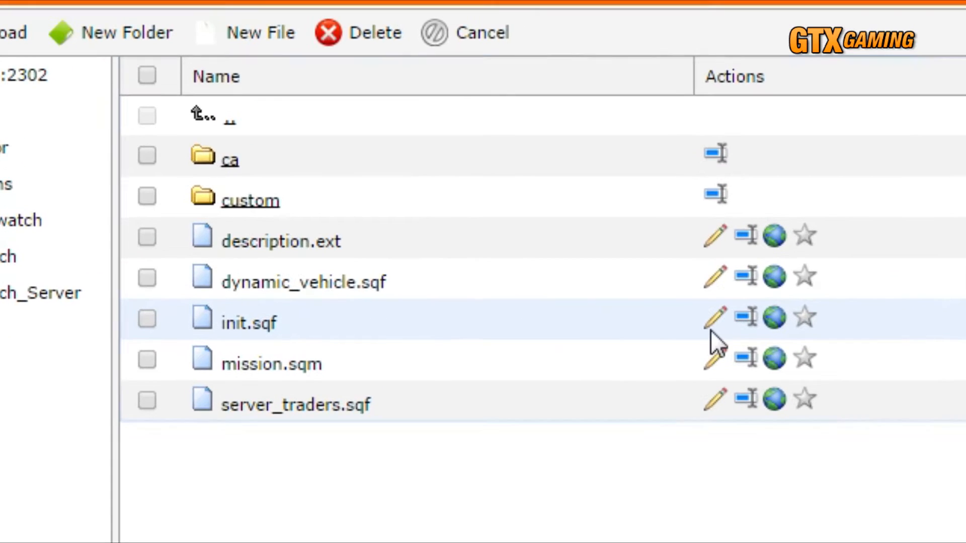
pyautogui.click(710, 330)
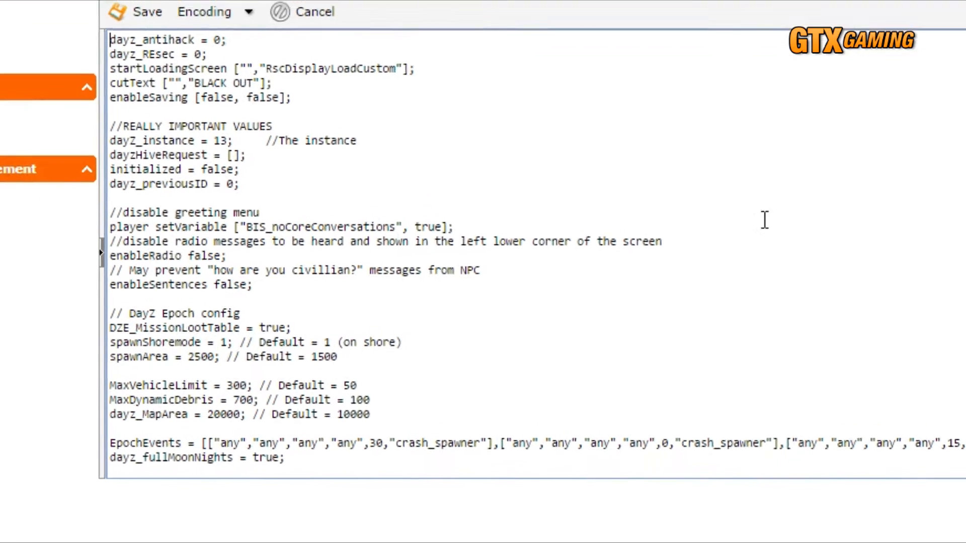
# Set both MaxVehicleLimit and MaxDynamicDebris to 100 in init.sqf.
pyautogui.moveTo(117, 262); pyautogui.dragTo(82, 327)
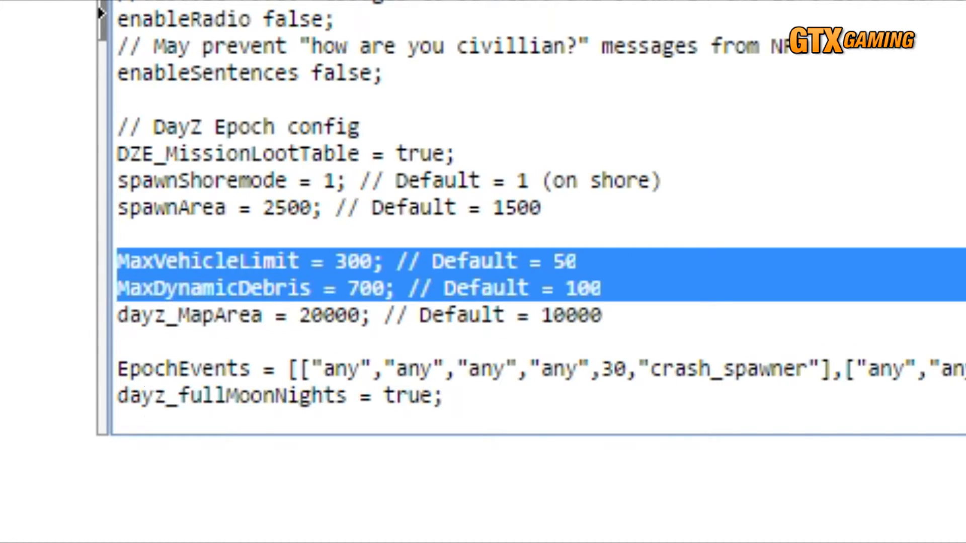
pyautogui.doubleClick(357, 262)
pyautogui.write('100')
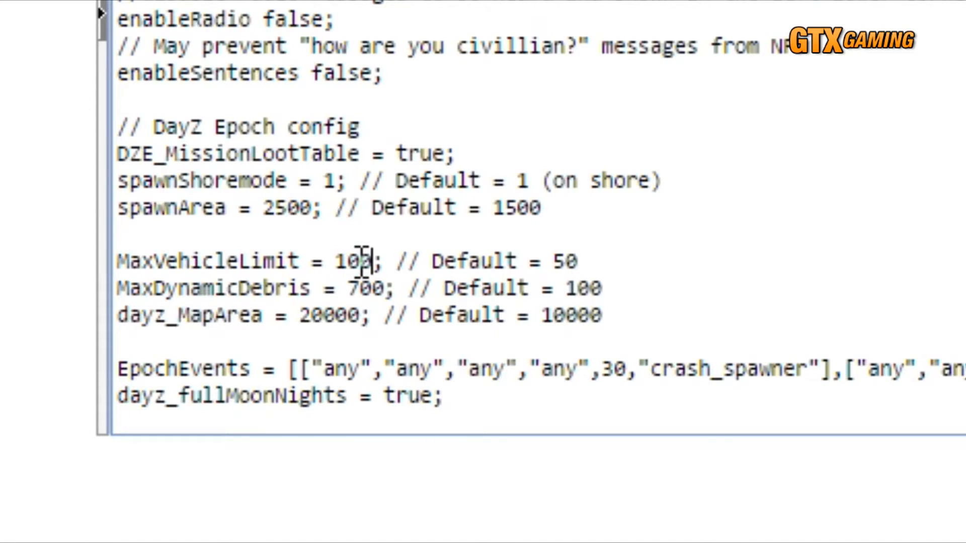
pyautogui.doubleClick(364, 288)
pyautogui.write('100')
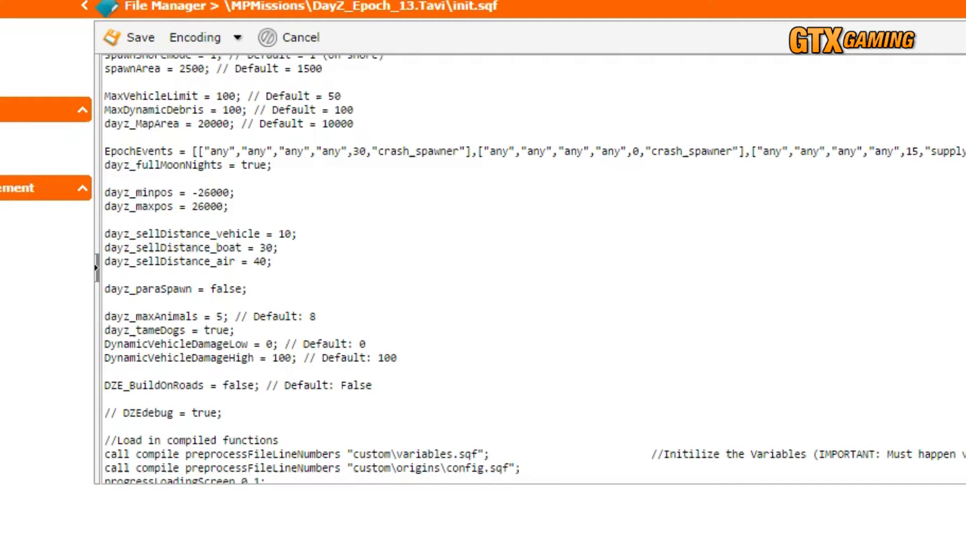
# Paste the copied settings block, from custom loadout through DZE_PlayerZed = false, between the dayz_MapArea and EpochEvents lines, and remove the extra blank line.
pyautogui.tripleClick(184, 100)
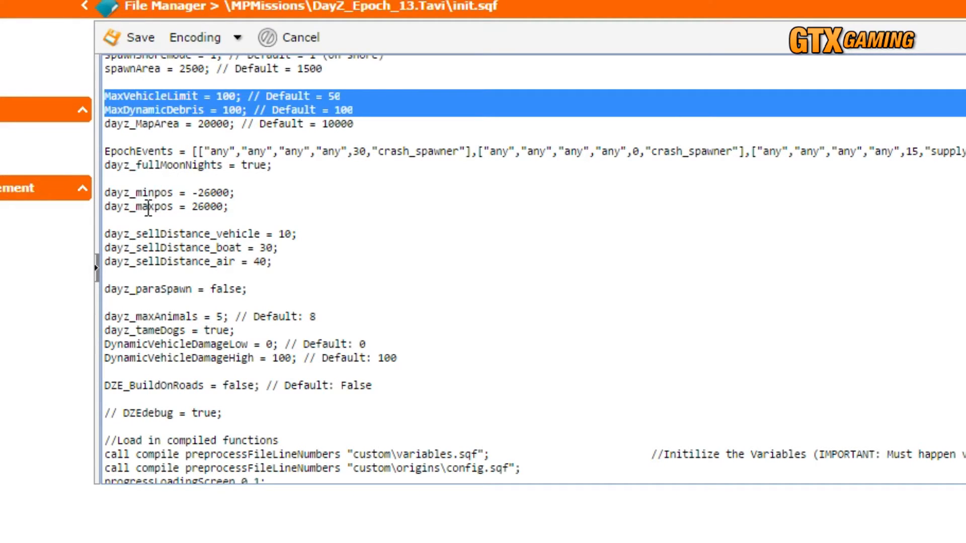
pyautogui.doubleClick(173, 439)
pyautogui.tripleClick(172, 435)
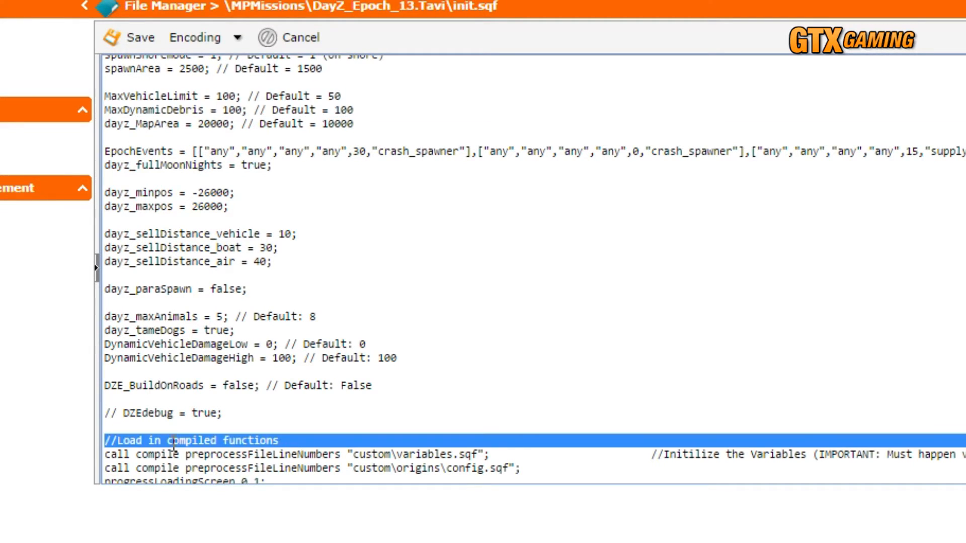
pyautogui.moveTo(173, 435); pyautogui.dragTo(173, 451)
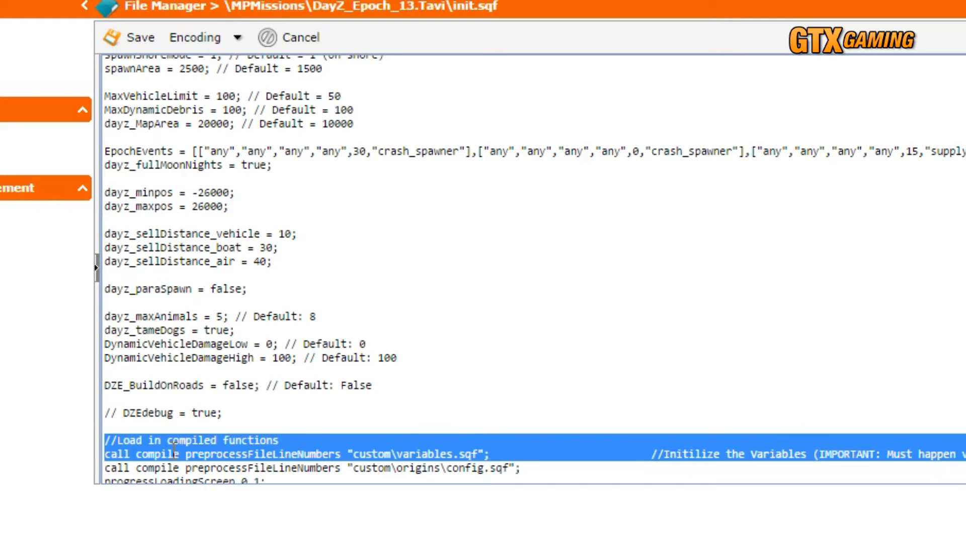
pyautogui.click(160, 138)
pyautogui.press('Return')
pyautogui.press('Return')
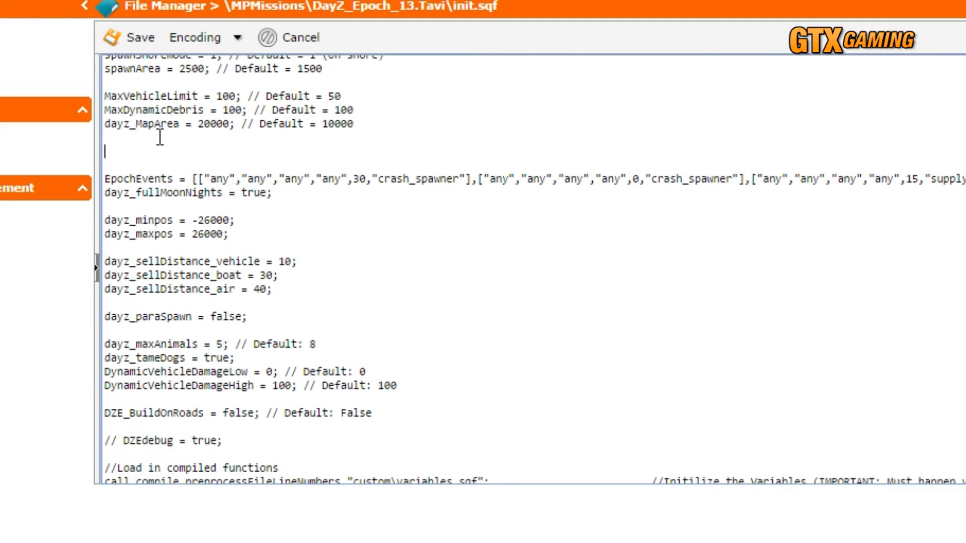
pyautogui.rightClick(125, 141)
pyautogui.click(160, 269)
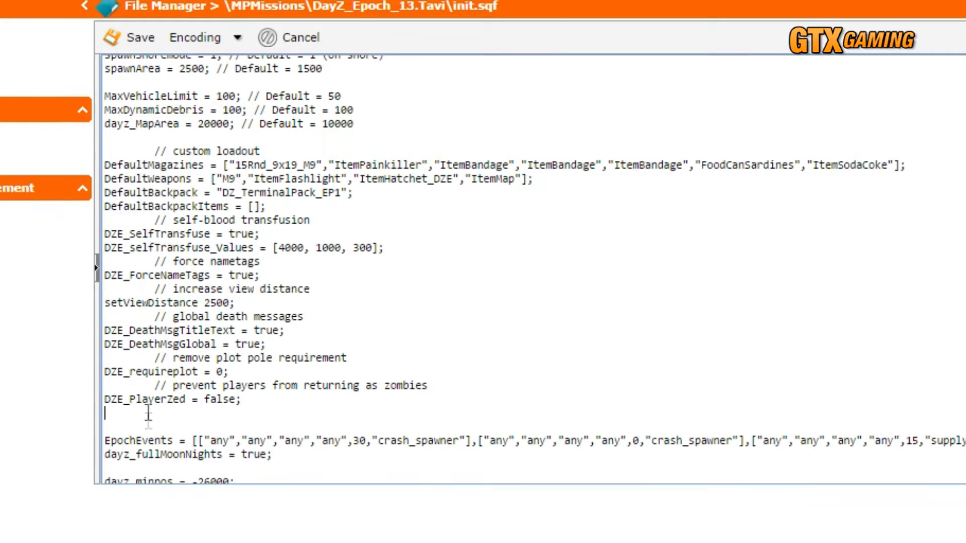
pyautogui.press('BackSpace')
pyautogui.moveTo(146, 151); pyautogui.dragTo(137, 409)
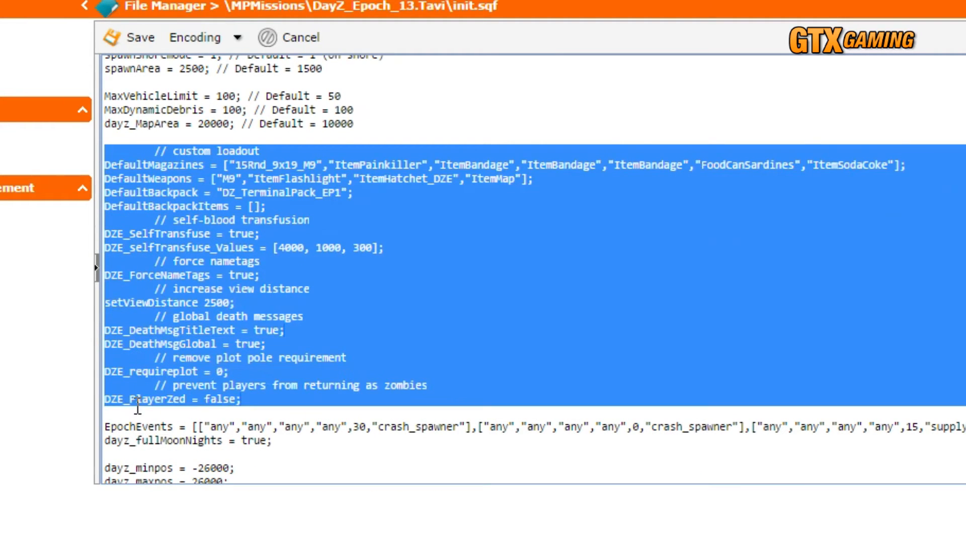
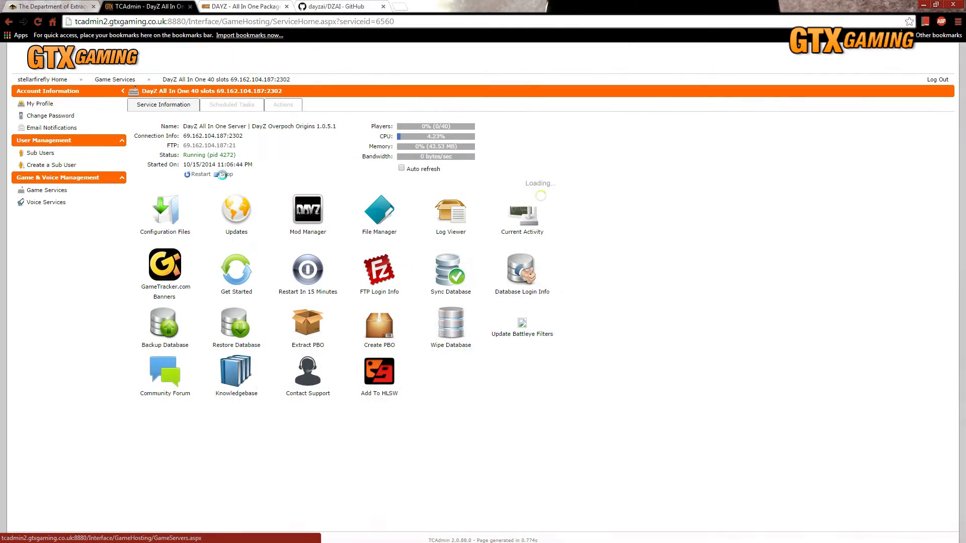
pyautogui.click(308, 313)
pyautogui.click(445, 320)
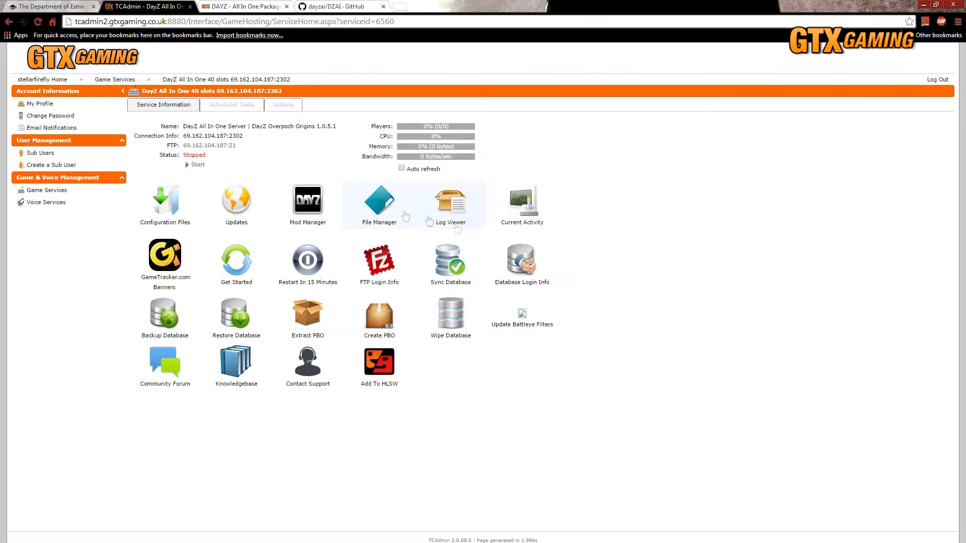
pyautogui.click(391, 223)
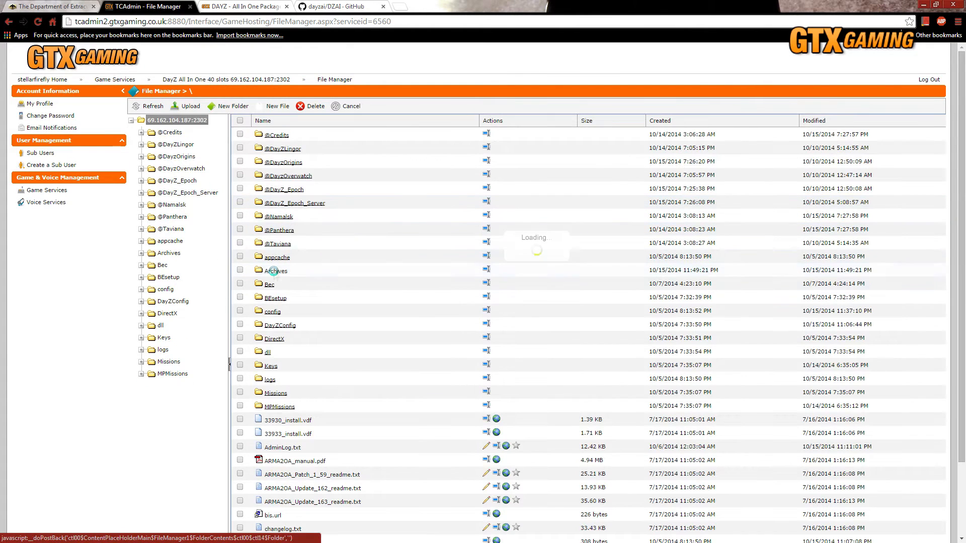
pyautogui.click(275, 271)
pyautogui.click(282, 147)
pyautogui.click(274, 147)
pyautogui.click(274, 215)
pyautogui.click(307, 162)
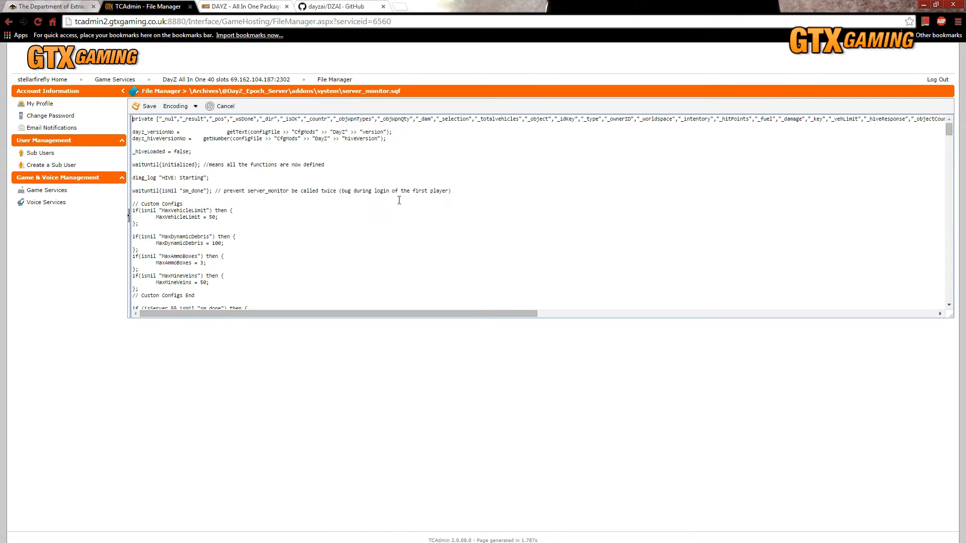
# Paste the copied dzai_initserver.sqf call line above allowConnection = true in server_monitor.sqf and indent it.
pyautogui.scroll(-20, 404, 180)
pyautogui.click(347, 274)
pyautogui.press('Return')
pyautogui.press('Return')
pyautogui.write('[] call compile preprocessFileLineNumbers "\\z\\addons\\dayz_server\\DZAI\\init\\dzai_initserver.sqf";')
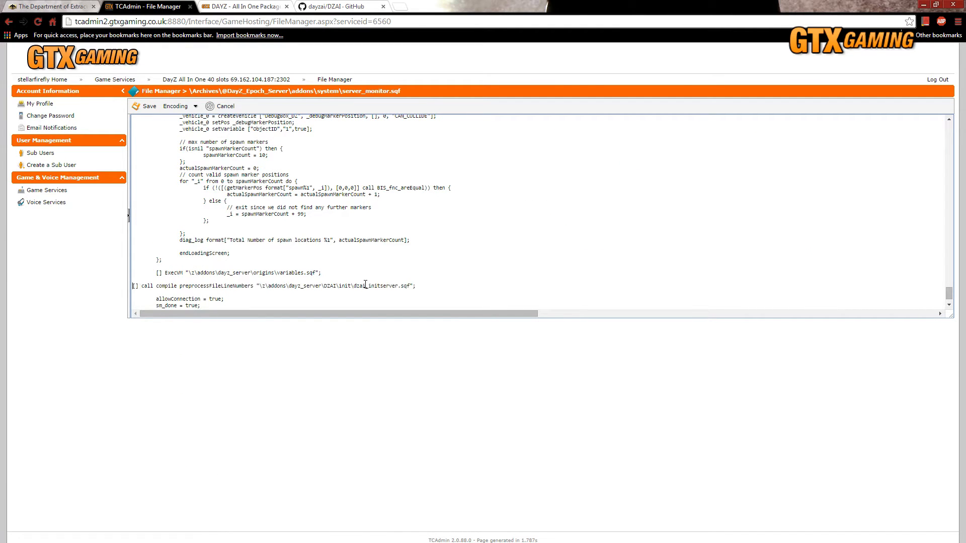
pyautogui.press('Tab')
# Add the comment "// manual install of DZAI" above the dzai_initserver.sqf line and save server_monitor.sqf.
pyautogui.click(133, 285)
pyautogui.press('Up')
pyautogui.press('Return')
pyautogui.write('// manual install of DZAI')
pyautogui.click(146, 106)
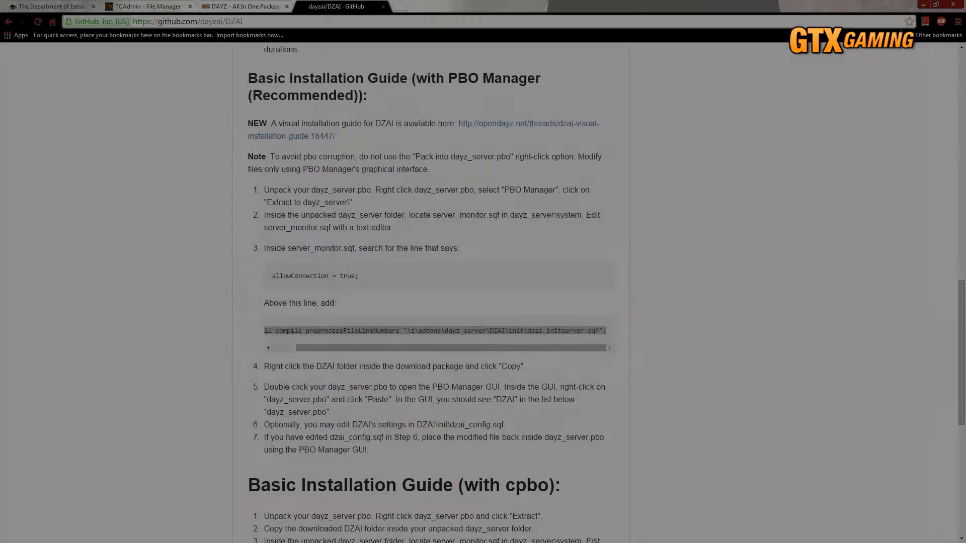
# Switch to the local DZAI folder and open dzai_config.sqf from its init subfolder in Notepad++.
pyautogui.hotkey('alt', 'Tab')
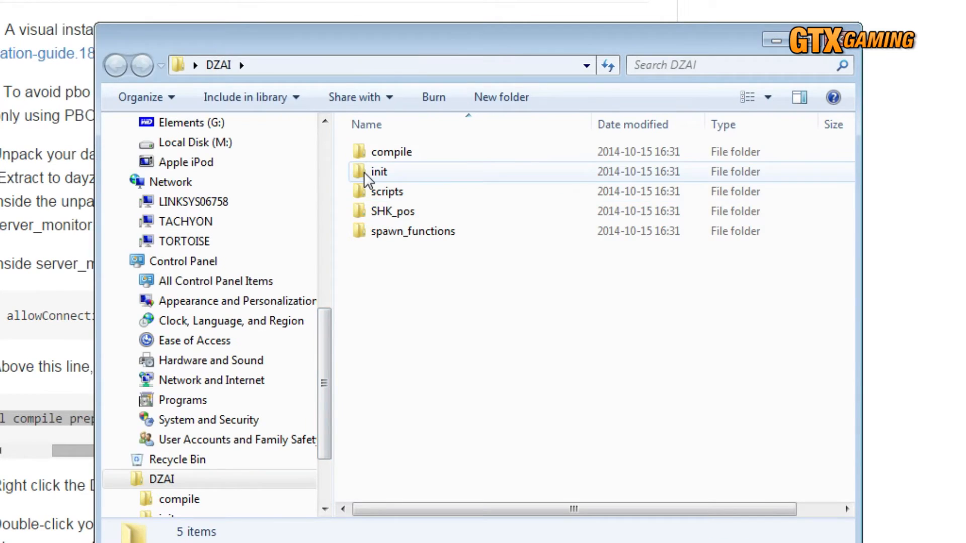
pyautogui.doubleClick(364, 171)
pyautogui.click(361, 191)
pyautogui.rightClick(360, 189)
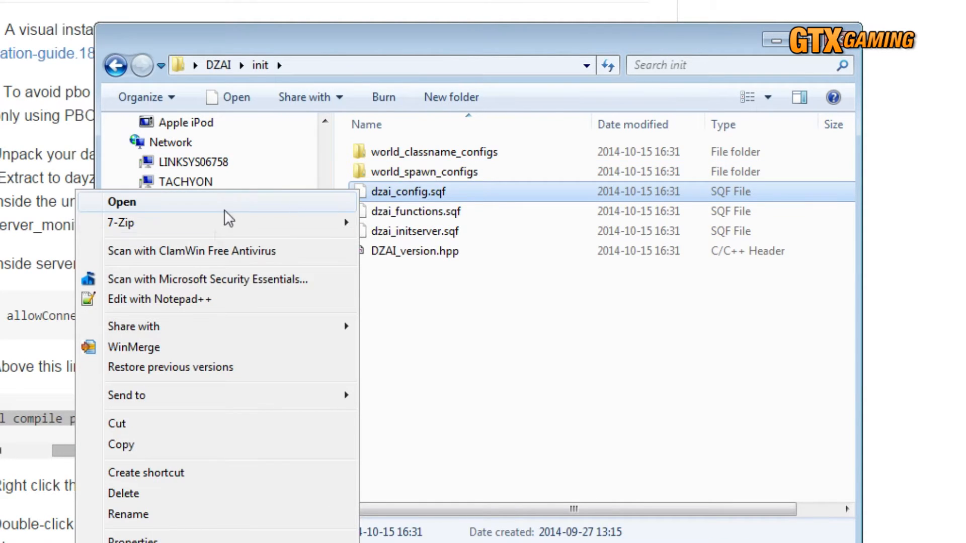
pyautogui.click(194, 299)
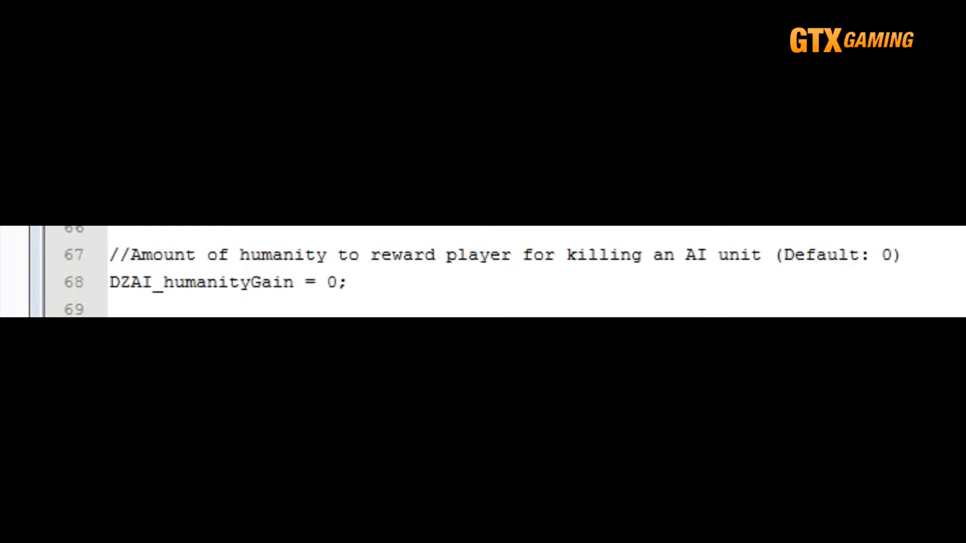
# Set DZAI_humanityGain to 25 in dzai_config.sqf.
pyautogui.tripleClick(231, 281)
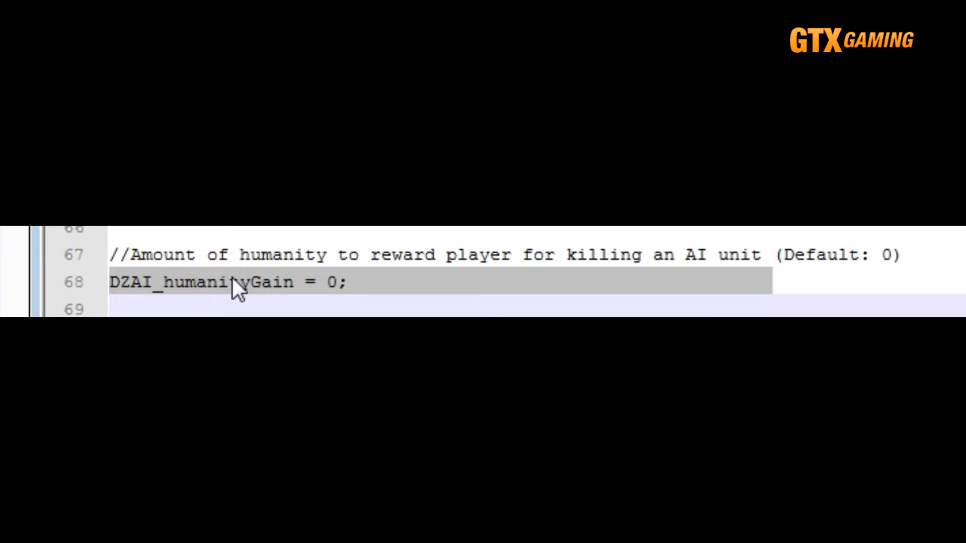
pyautogui.click(335, 282)
pyautogui.press('BackSpace')
pyautogui.write('25')
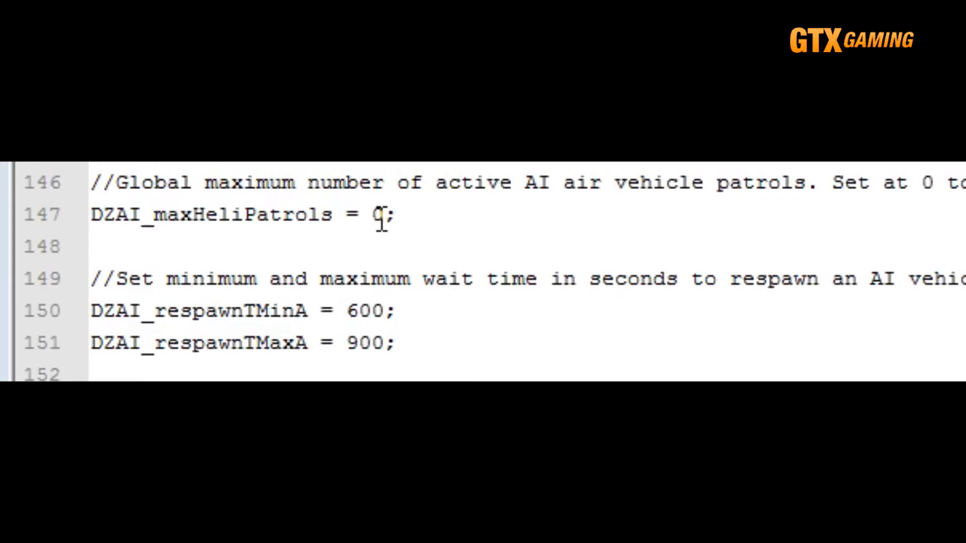
# Set DZAI_maxHeliPatrols to 1 in the AI air vehicle patrol settings.
pyautogui.click(381, 216)
pyautogui.press('BackSpace')
pyautogui.write('1')
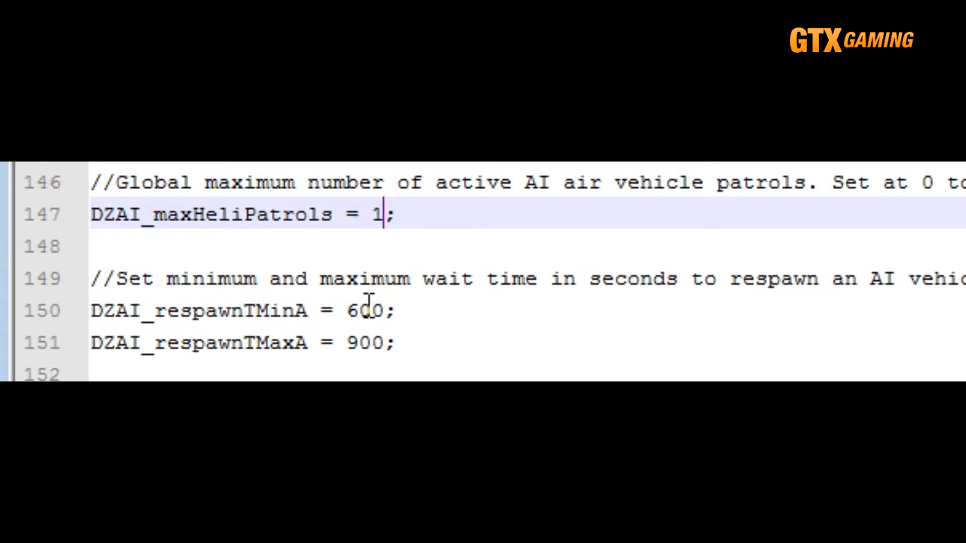
# Set the air patrol respawn times to 7200 for DZAI_respawnTMinA and 14400 for DZAI_respawnTMaxA.
pyautogui.doubleClick(366, 308)
pyautogui.write('7200')
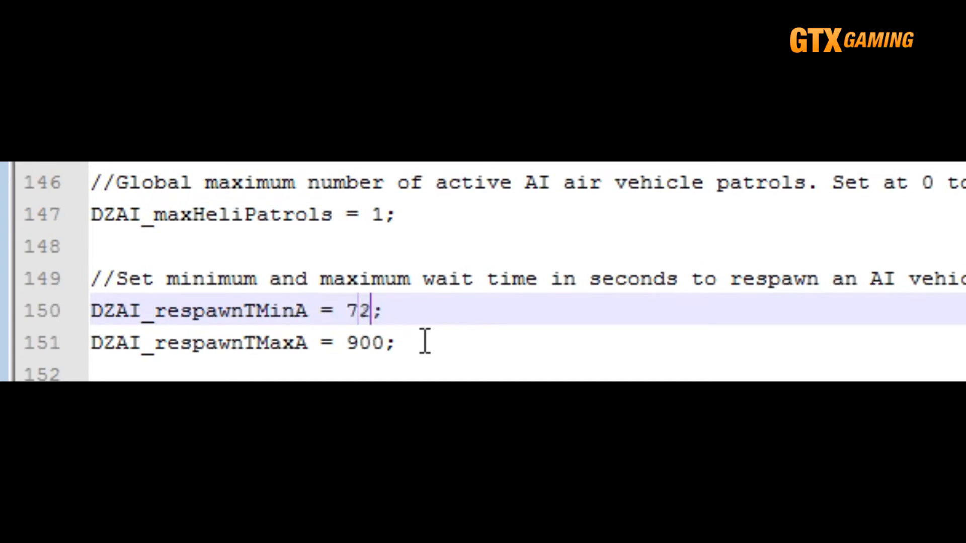
pyautogui.doubleClick(366, 342)
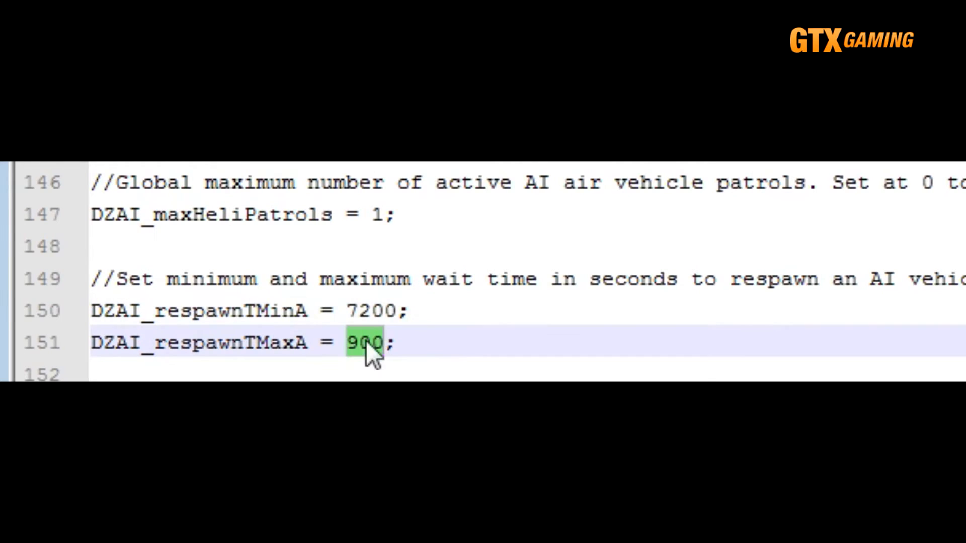
pyautogui.write('14')
pyautogui.write('00')
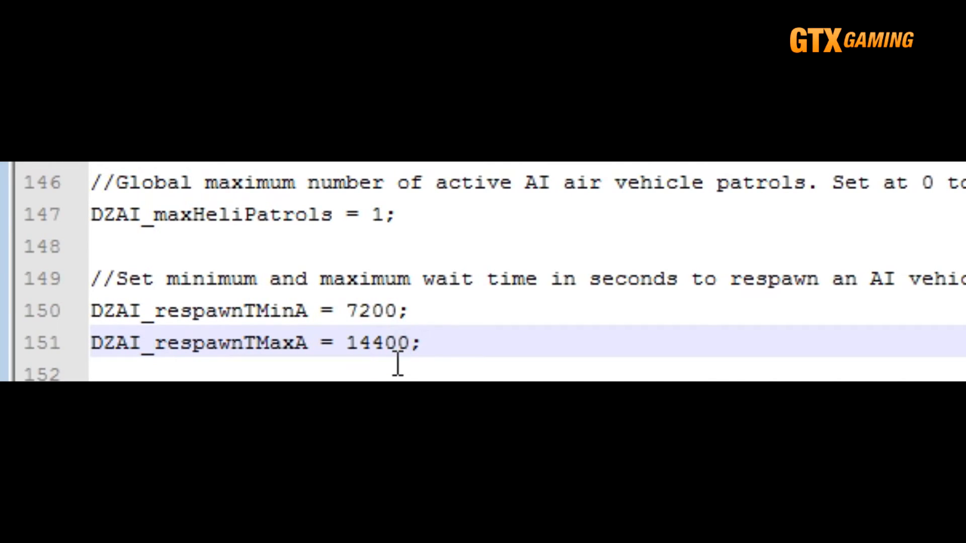
pyautogui.click(401, 371)
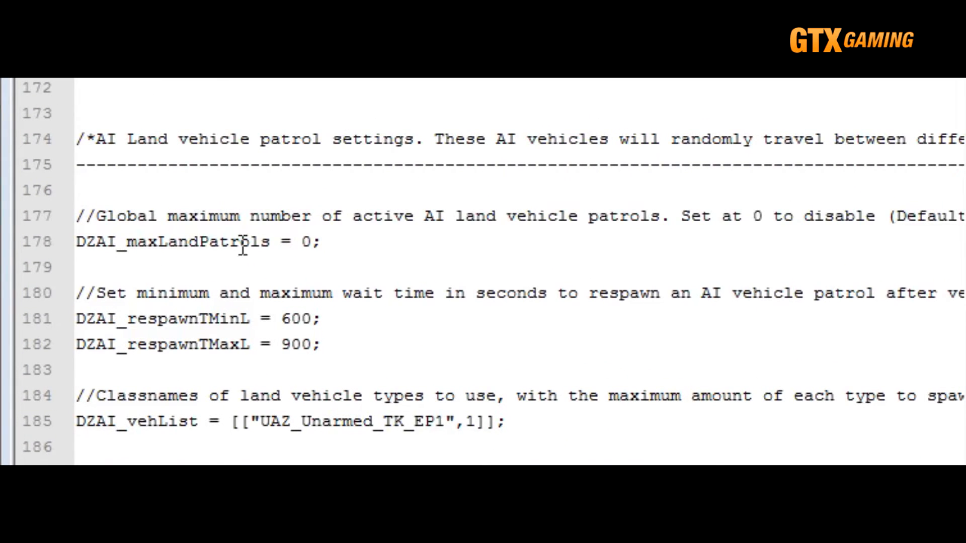
# Set DZAI_maxLandPatrols to 3 in the AI land vehicle patrol settings.
pyautogui.click(311, 240)
pyautogui.press('BackSpace')
pyautogui.write('3')
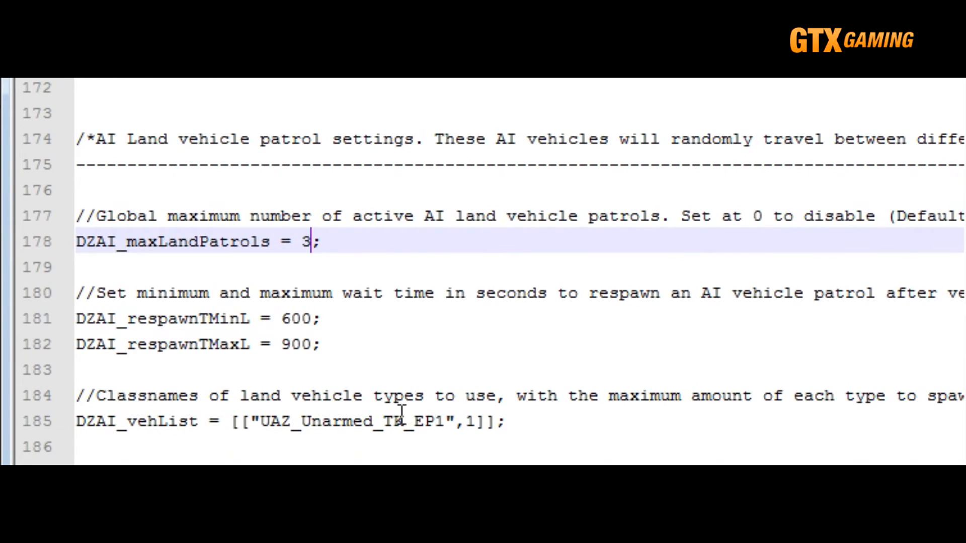
# Add two bracketed entries to DZAI_vehList after the UAZ entry and fill the first with "SkodaBlue",1.
pyautogui.click(486, 422)
pyautogui.write(',')
pyautogui.write('[],[')
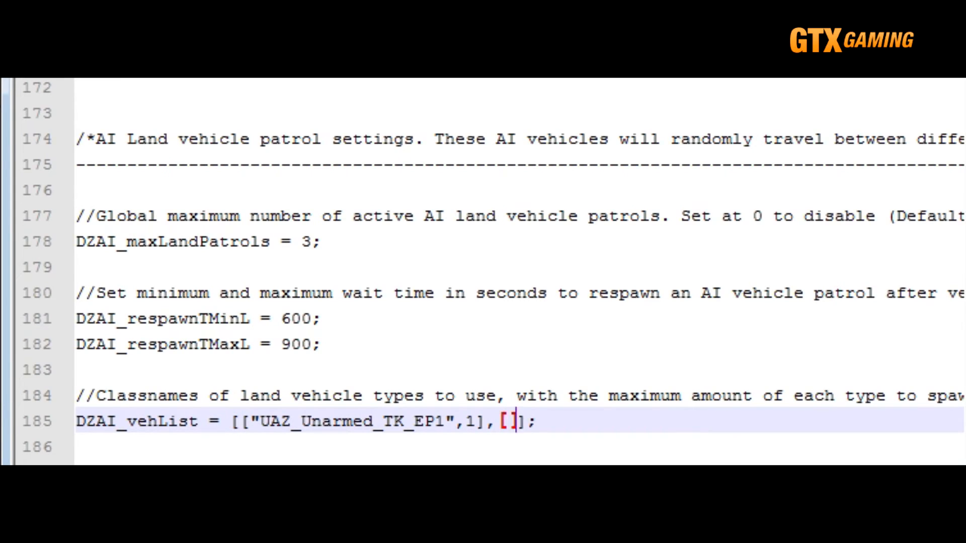
pyautogui.press('Left')
pyautogui.press('Left')
pyautogui.press('Left')
pyautogui.press('Left')
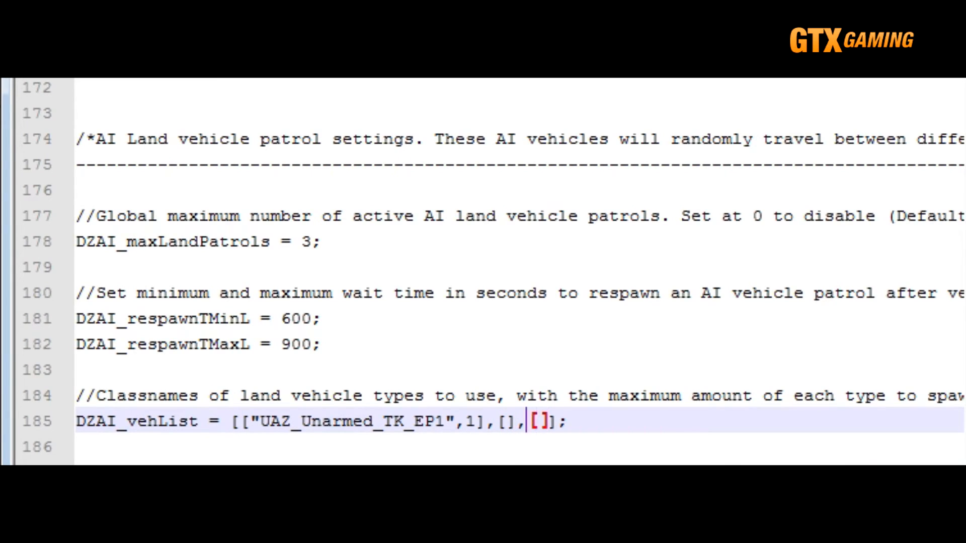
pyautogui.write('"')
pyautogui.write('SkodaBlue"')
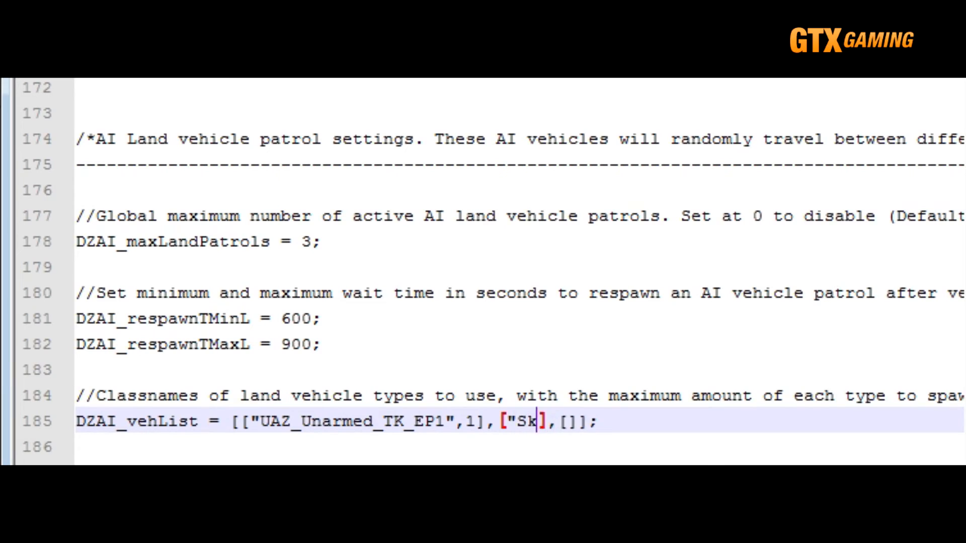
pyautogui.write(',1')
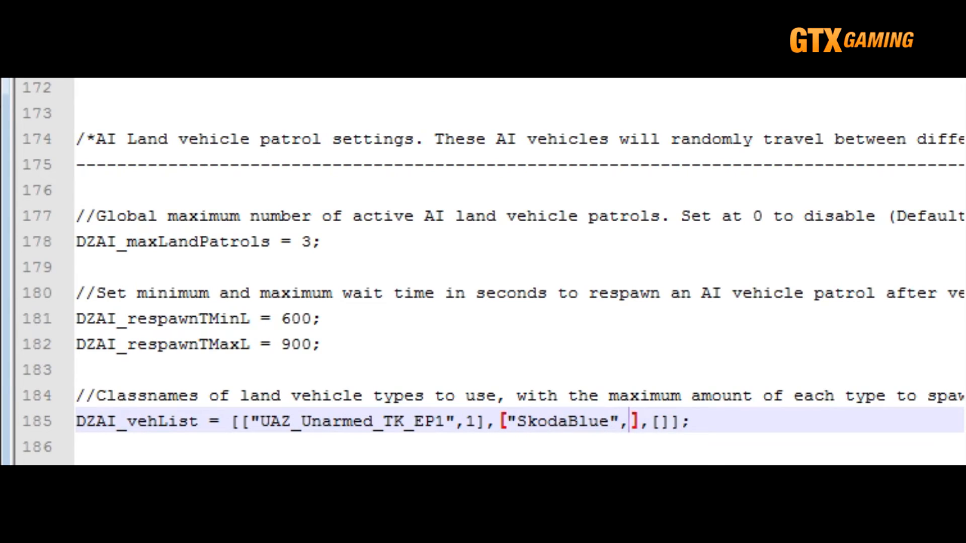
# Fill the last empty DZAI_vehList entry with "Pickup_PK_GUE_DZE",1.
pyautogui.press('Right')
pyautogui.press('Right')
pyautogui.press('Right')
pyautogui.write('"Pi')
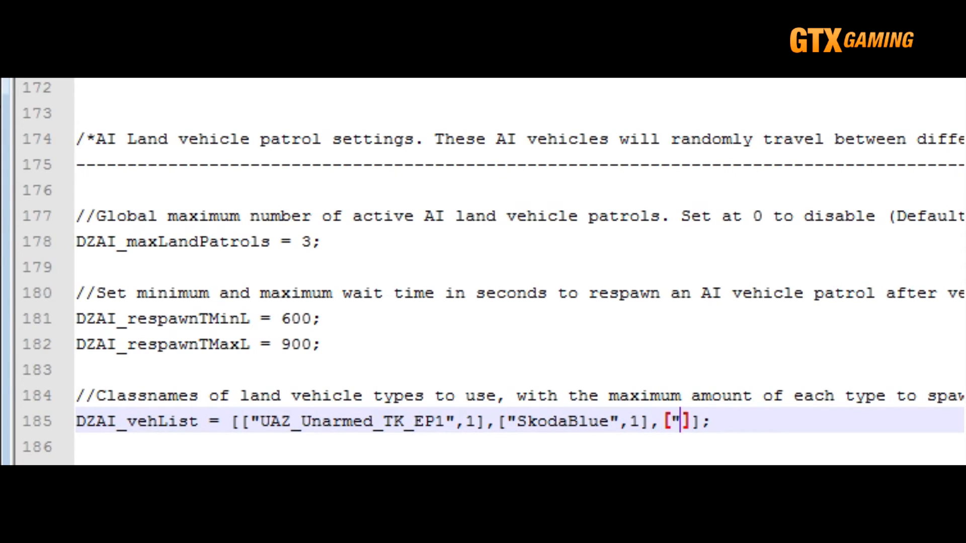
pyautogui.write('ckup_PK')
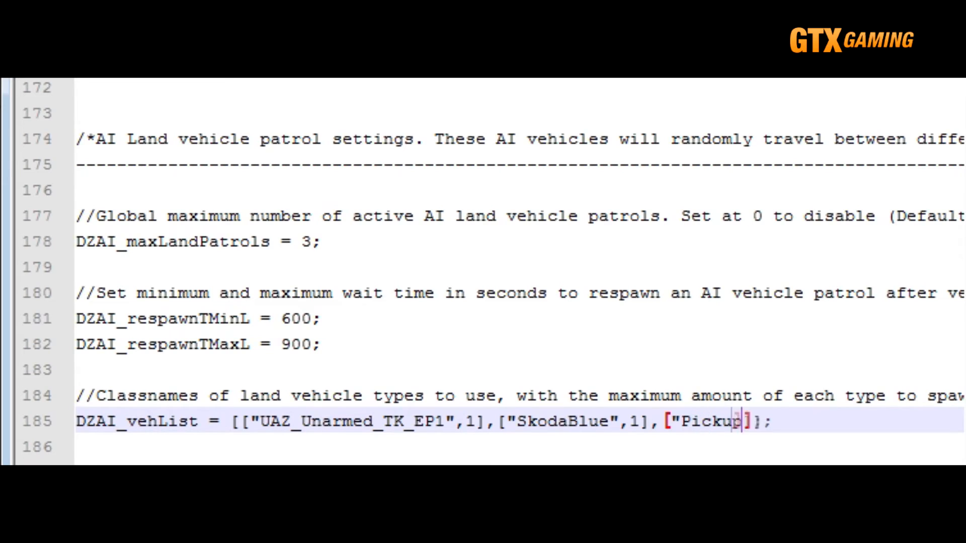
pyautogui.write('_GUE_DZE')
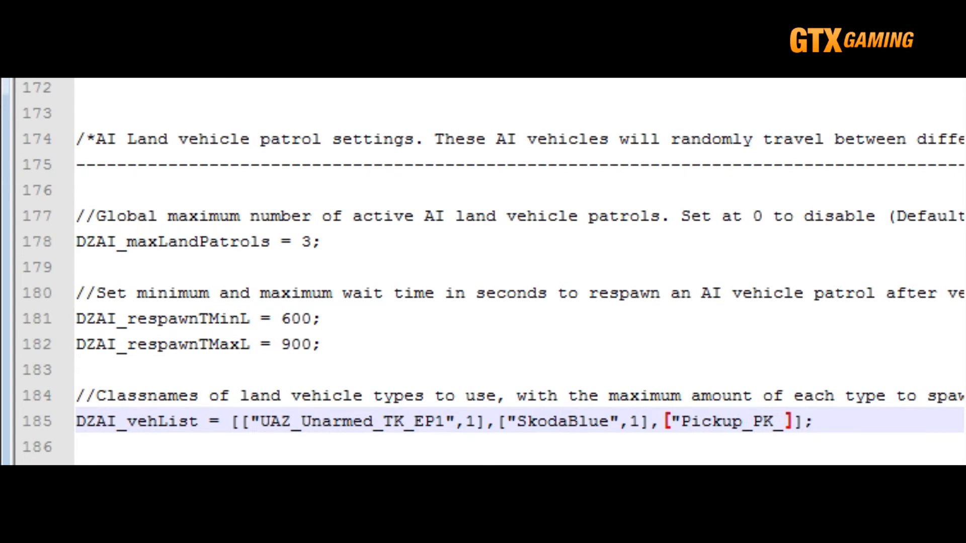
pyautogui.write('",1')
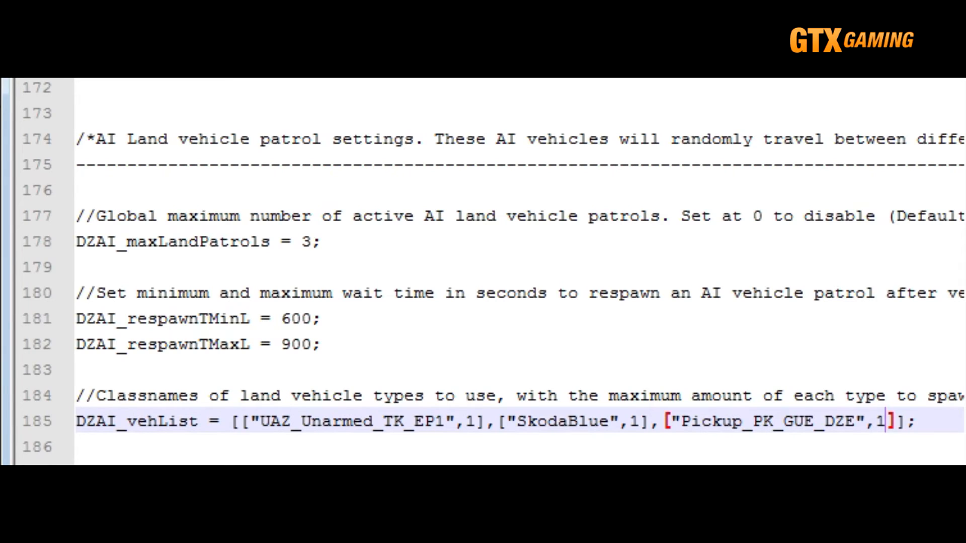
# Set the land patrol respawn times to 1800 for DZAI_respawnTMinL and 7200 for DZAI_respawnTMaxL.
pyautogui.doubleClick(295, 319)
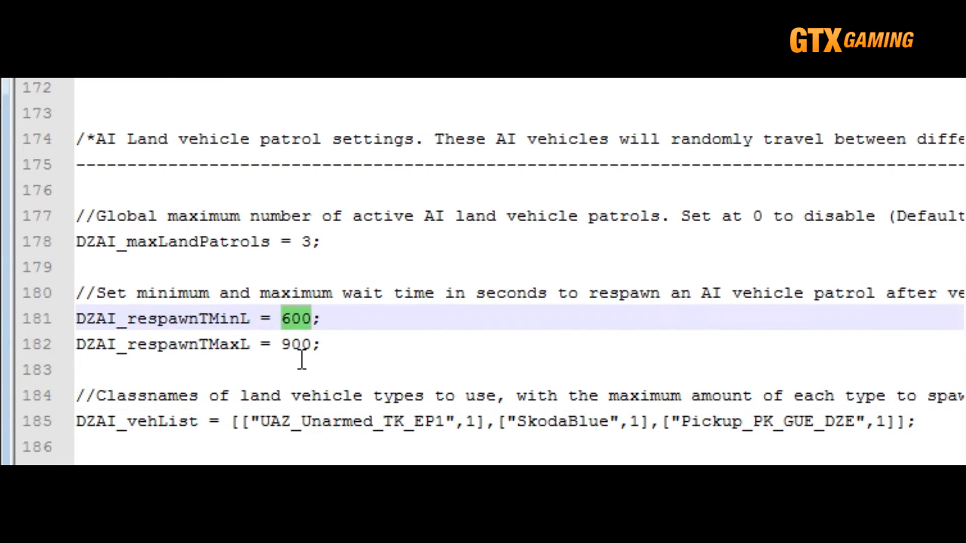
pyautogui.write('1800')
pyautogui.press('Down')
pyautogui.press('Left')
pyautogui.press('BackSpace')
pyautogui.press('BackSpace')
pyautogui.press('BackSpace')
pyautogui.write('7200')
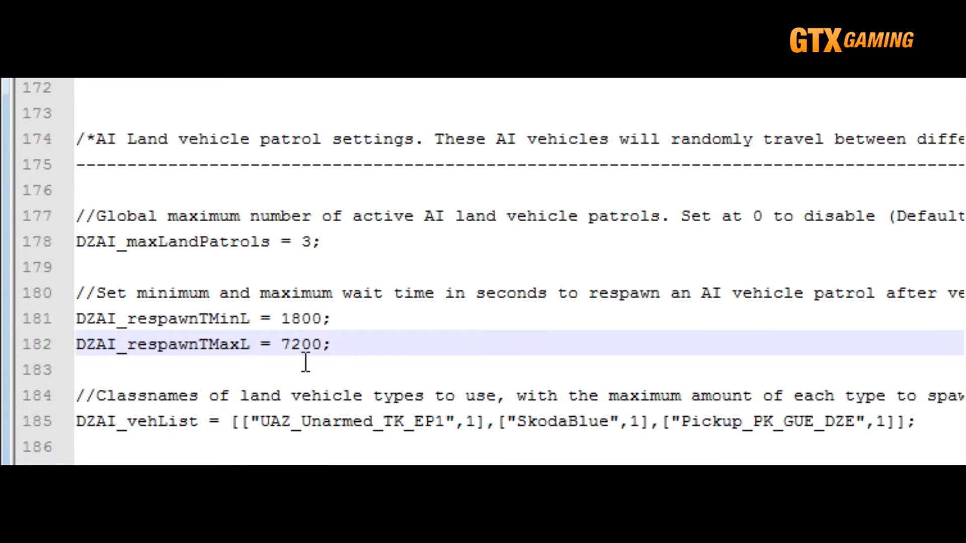
pyautogui.click(317, 373)
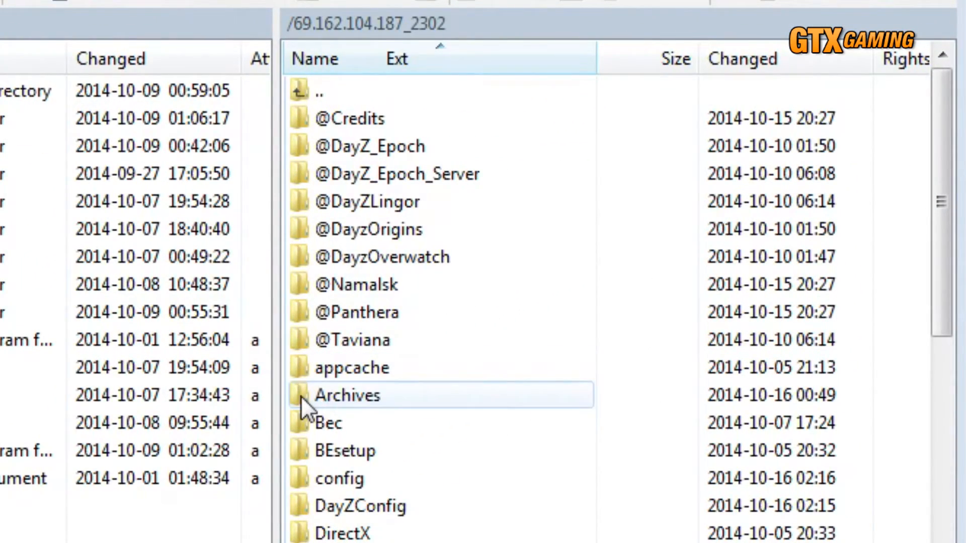
pyautogui.doubleClick(301, 396)
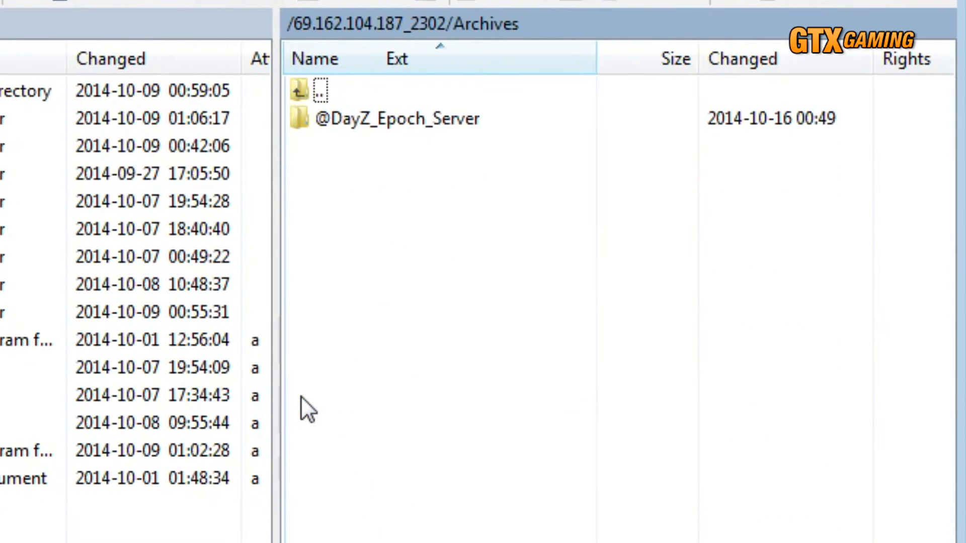
pyautogui.doubleClick(298, 115)
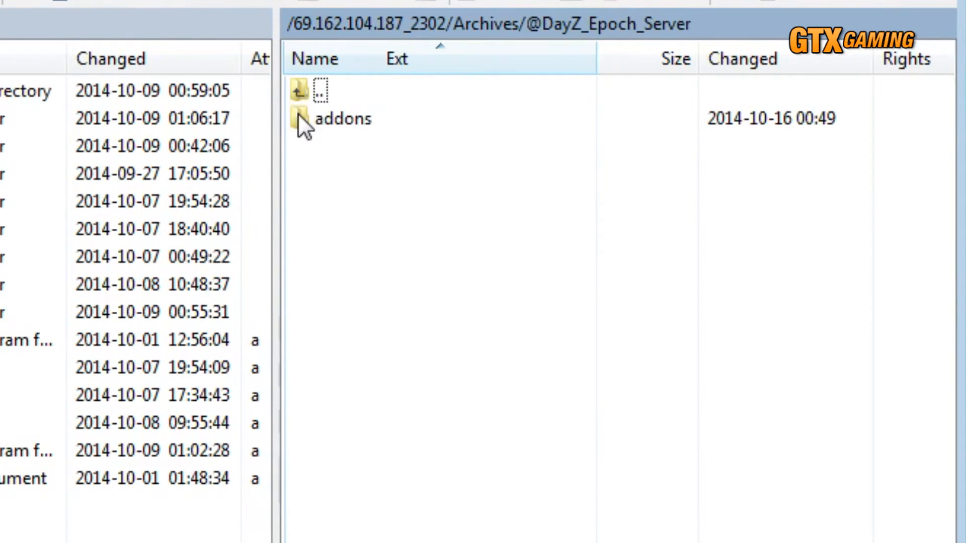
pyautogui.doubleClick(298, 116)
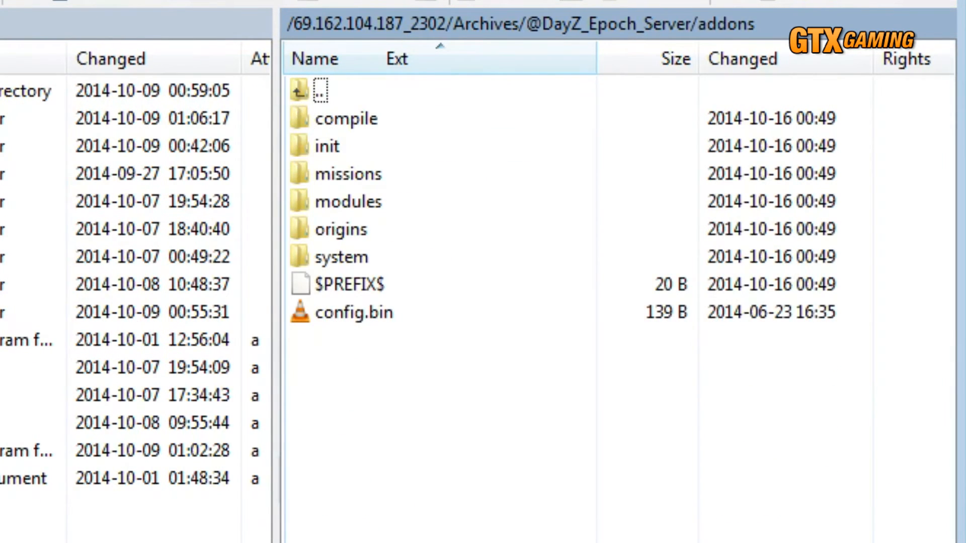
pyautogui.moveTo(433, 541); pyautogui.dragTo(418, 489)
pyautogui.click(357, 345)
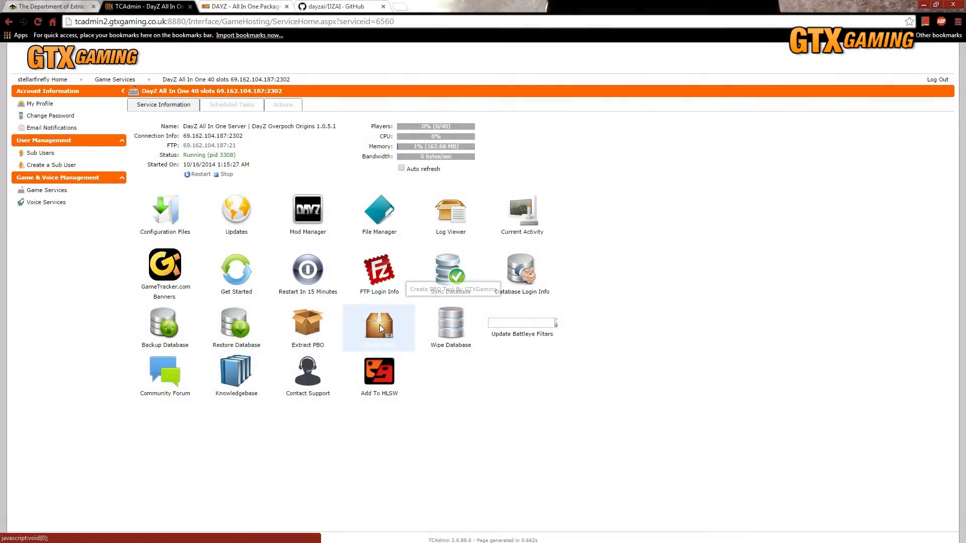
# Repack the extracted server files with Create PBO in TCAdmin and close the output window.
pyautogui.click(378, 323)
pyautogui.click(446, 321)
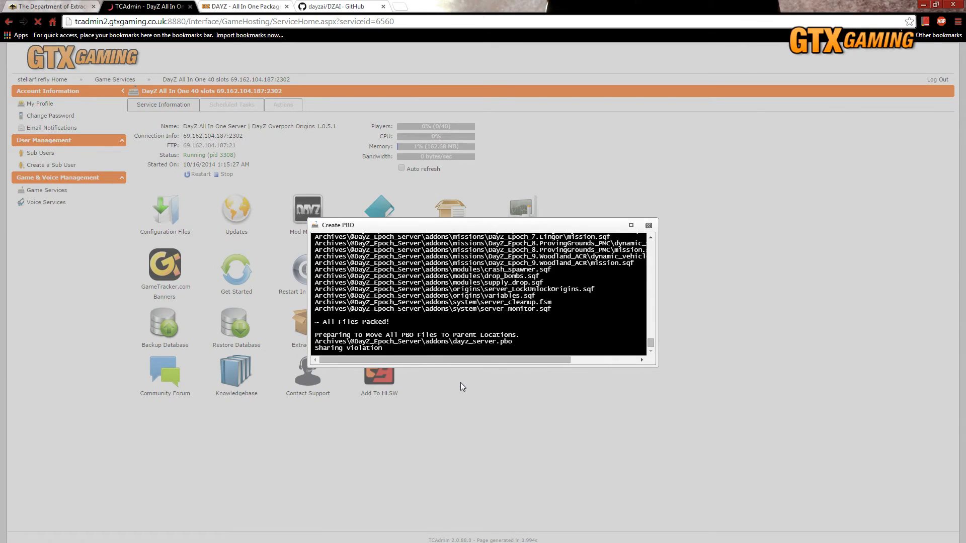
pyautogui.click(649, 225)
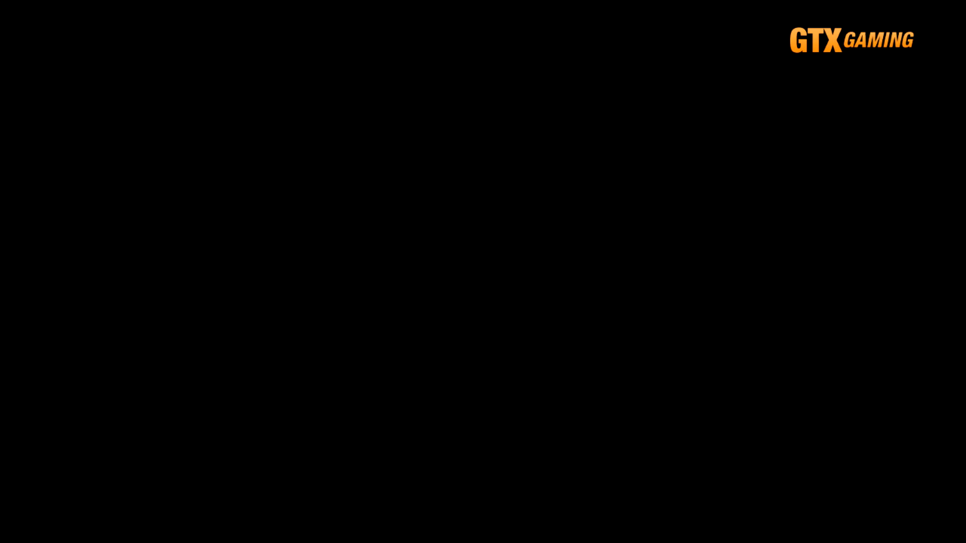